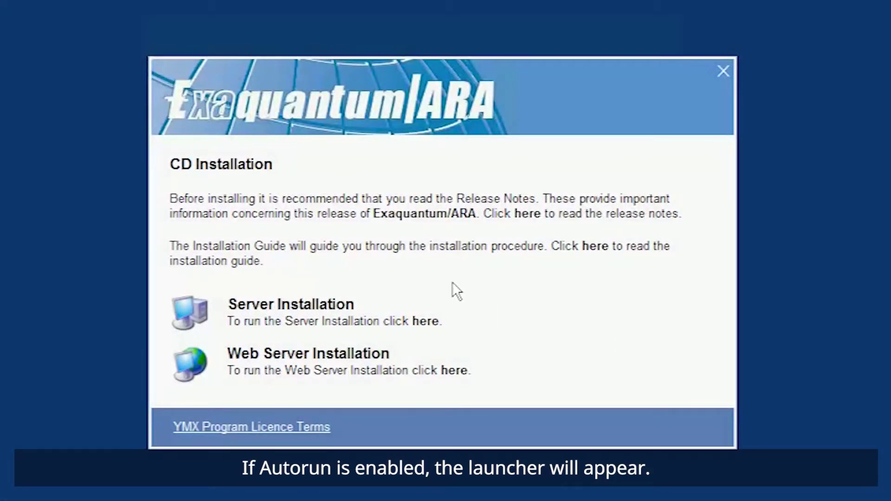
click(440, 325)
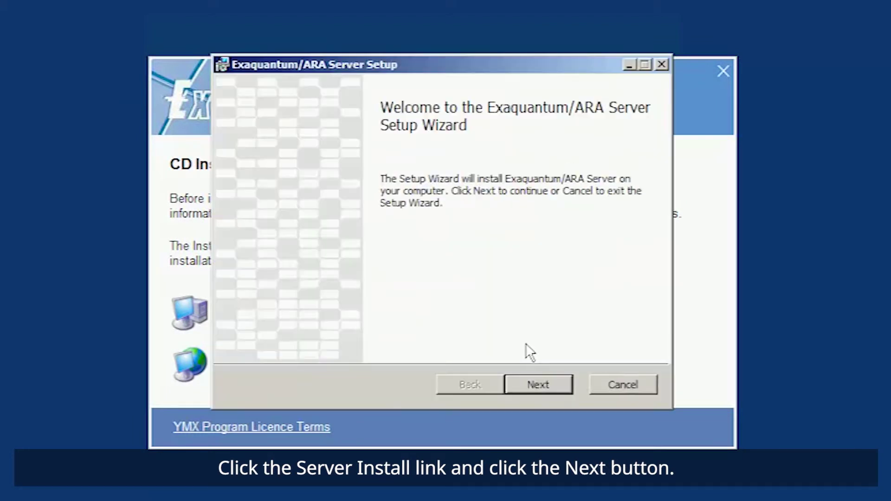
click(541, 386)
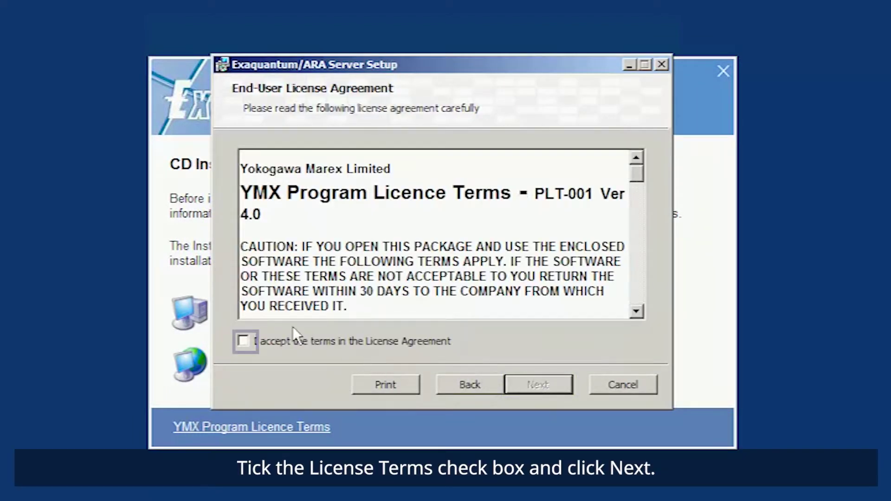
click(243, 341)
click(542, 386)
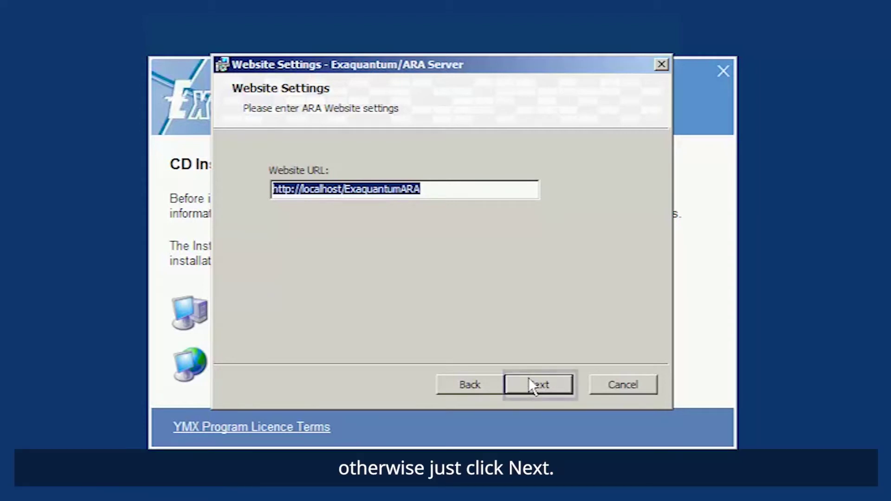
click(539, 388)
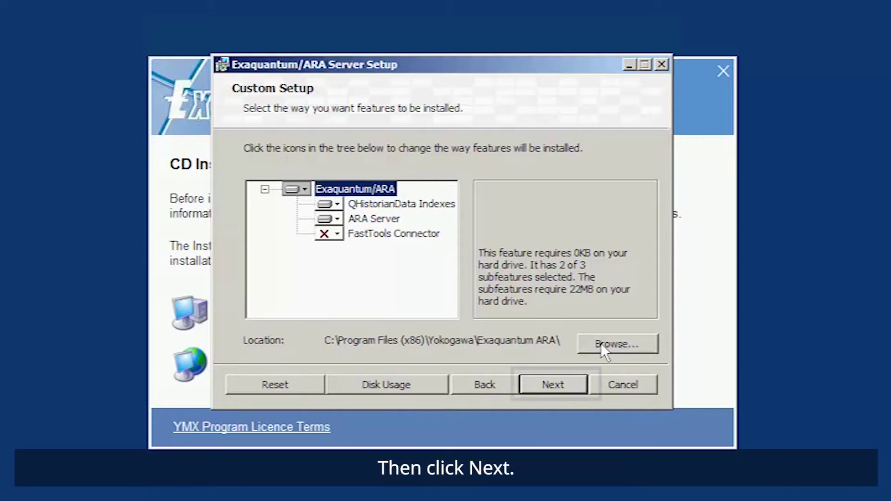
Keep the default Custom Setup features and location, and install the Exaquantum/ARA Server.
click(559, 390)
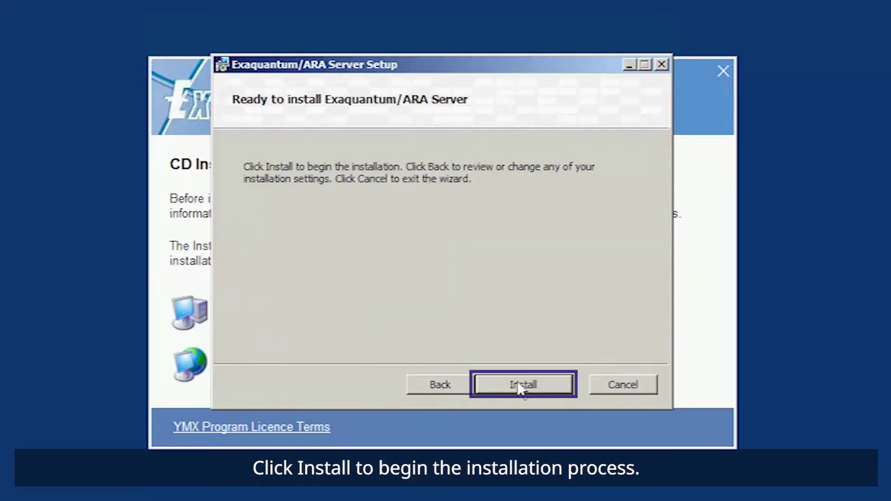
click(521, 386)
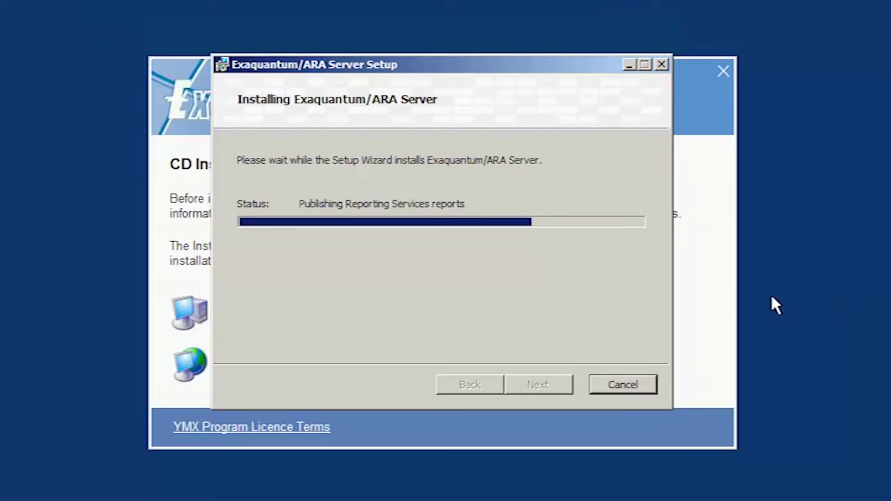
Close the server wizard, start Website Setup, accept its licence, and keep Default Web Site and ExaquantumARA pool defaults.
click(544, 385)
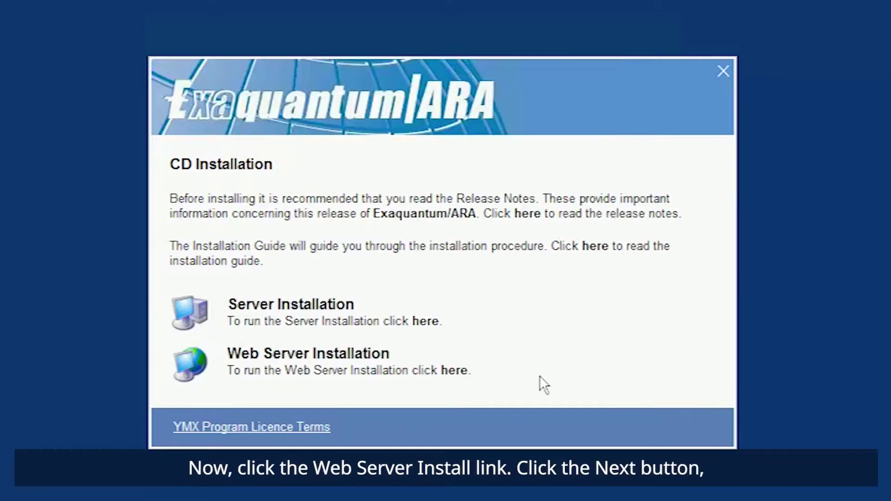
click(457, 371)
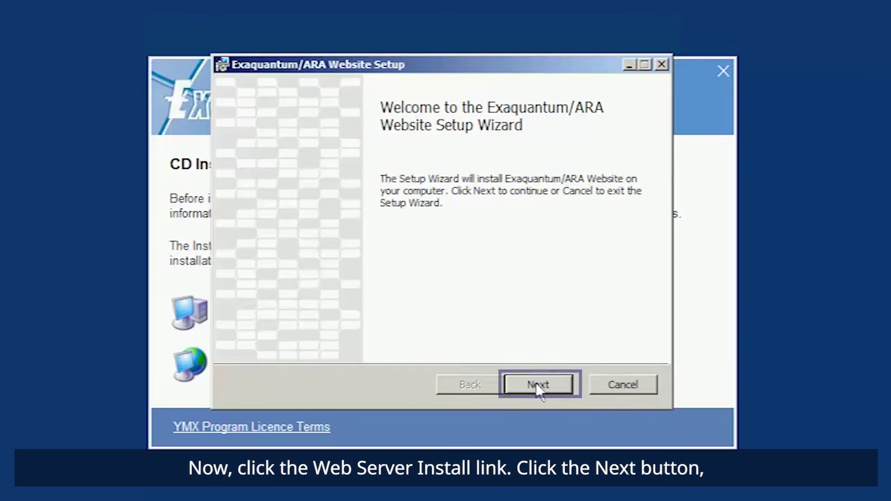
click(537, 385)
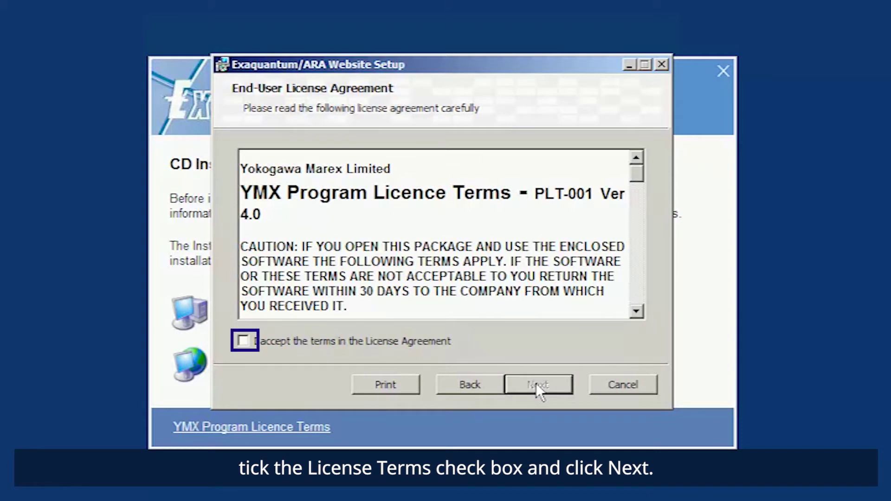
click(243, 341)
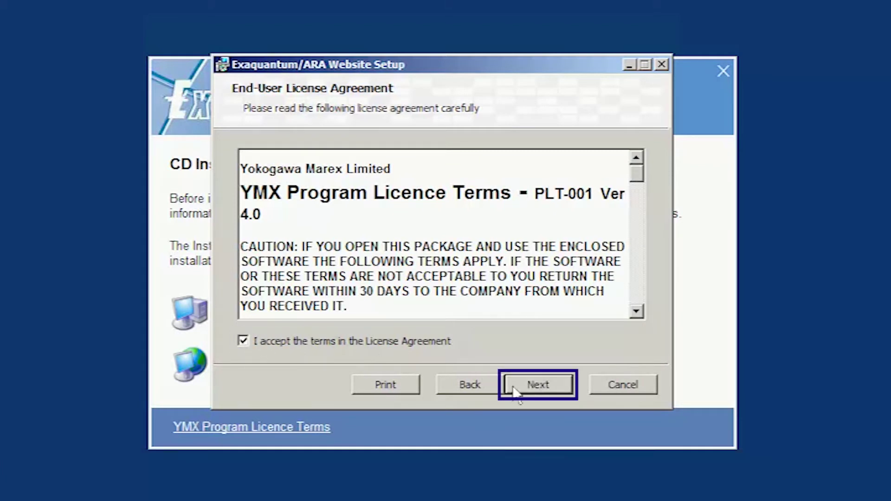
click(543, 389)
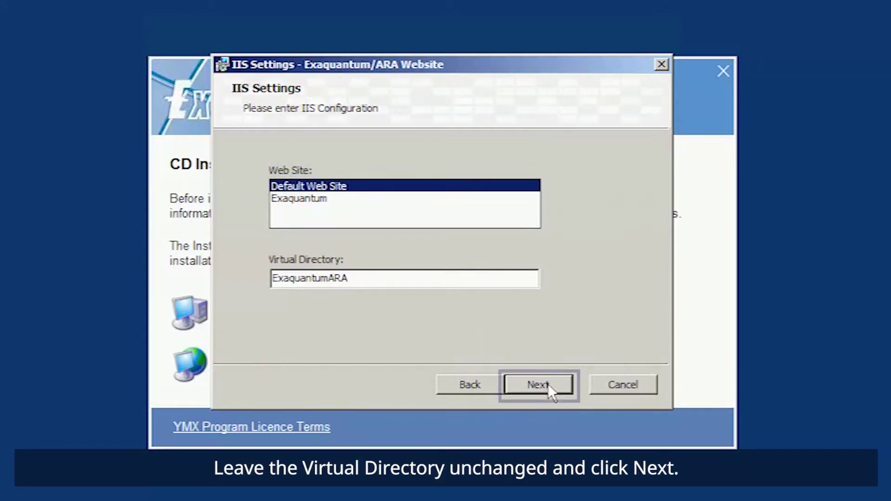
click(546, 385)
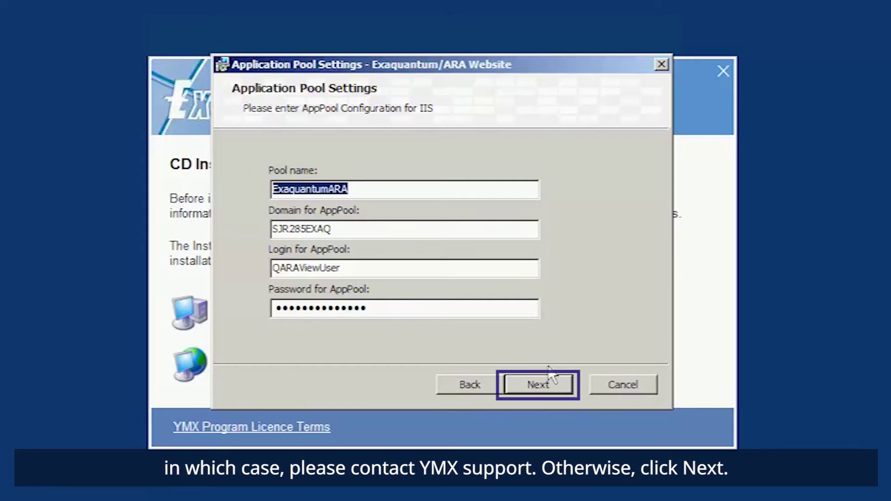
click(545, 383)
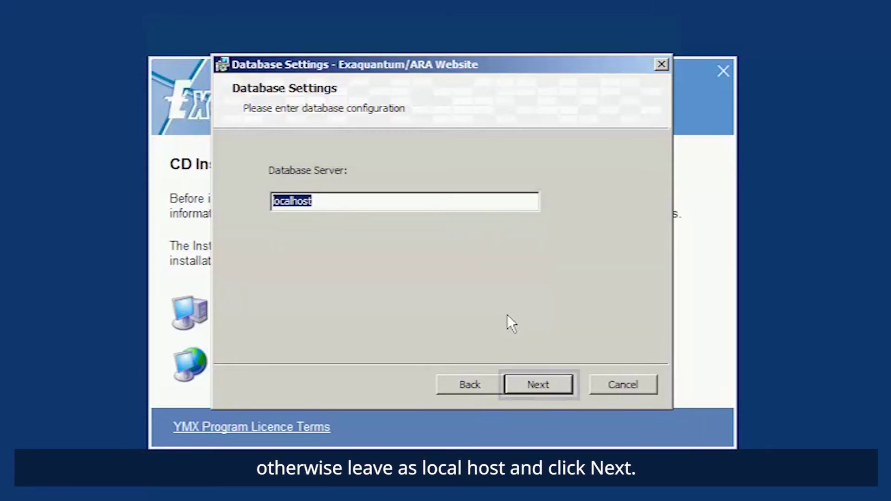
Install the Exaquantum/ARA Website with localhost as database server and default features, then finish.
click(541, 381)
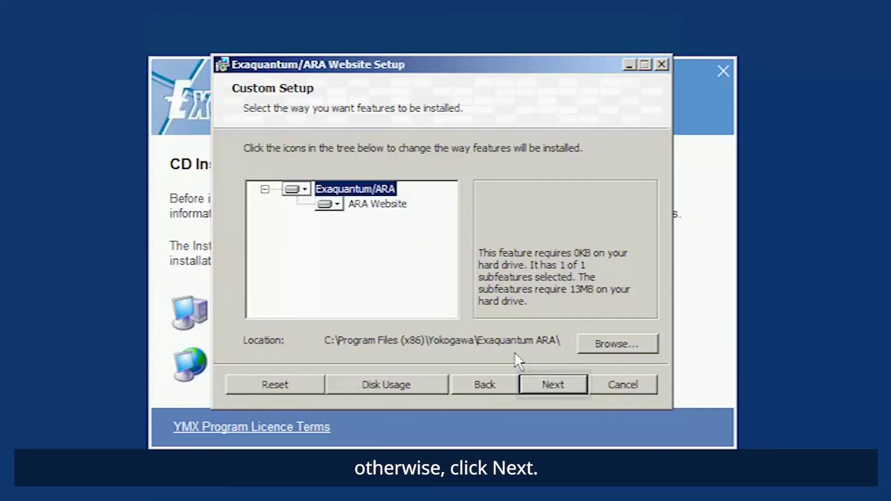
click(560, 385)
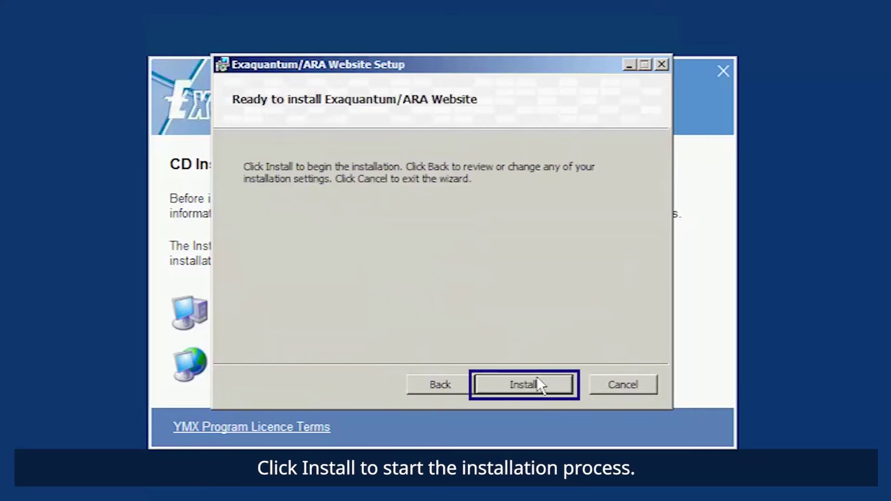
click(523, 383)
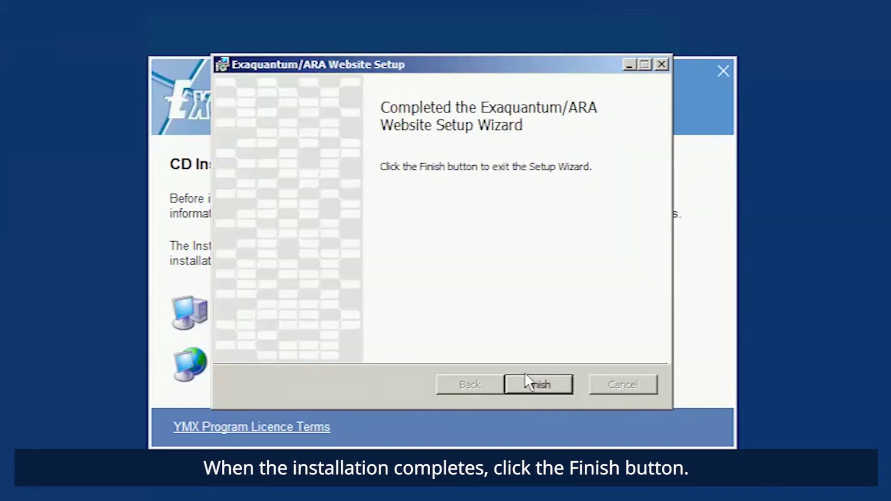
click(539, 393)
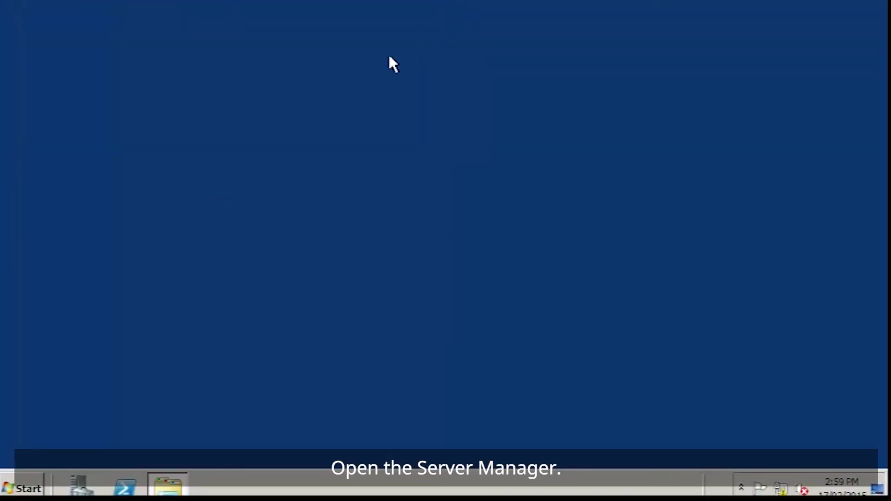
In Server Manager's Local Users and Groups, open the properties of QARAViewGroup.
click(80, 487)
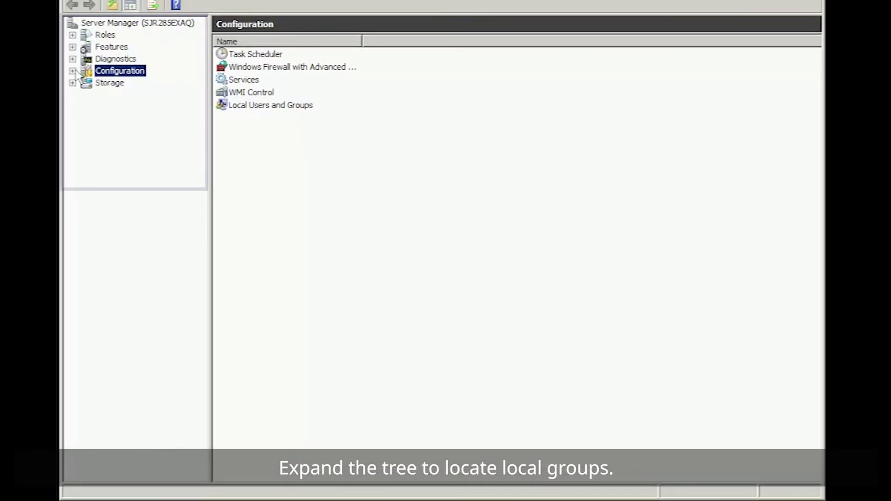
click(72, 71)
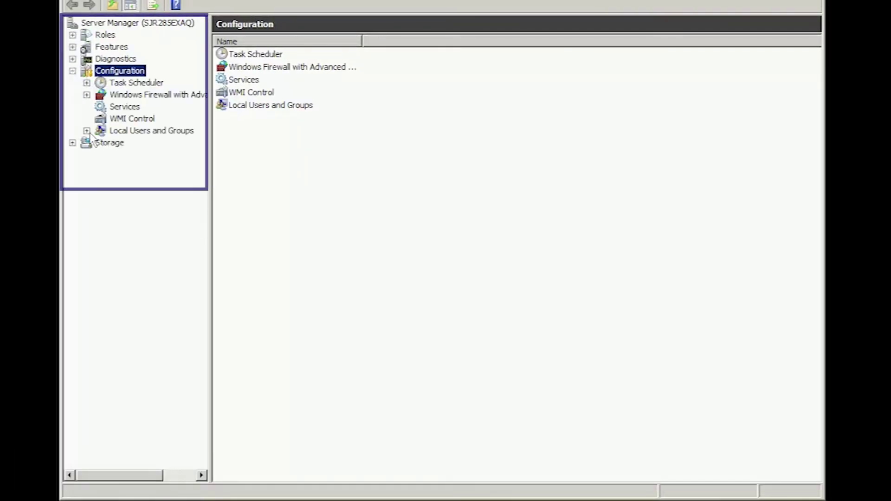
click(87, 131)
click(136, 155)
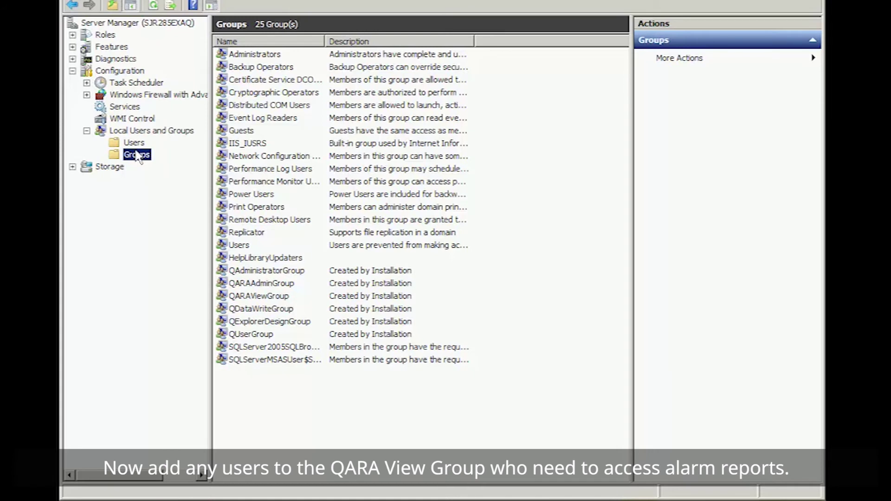
click(270, 301)
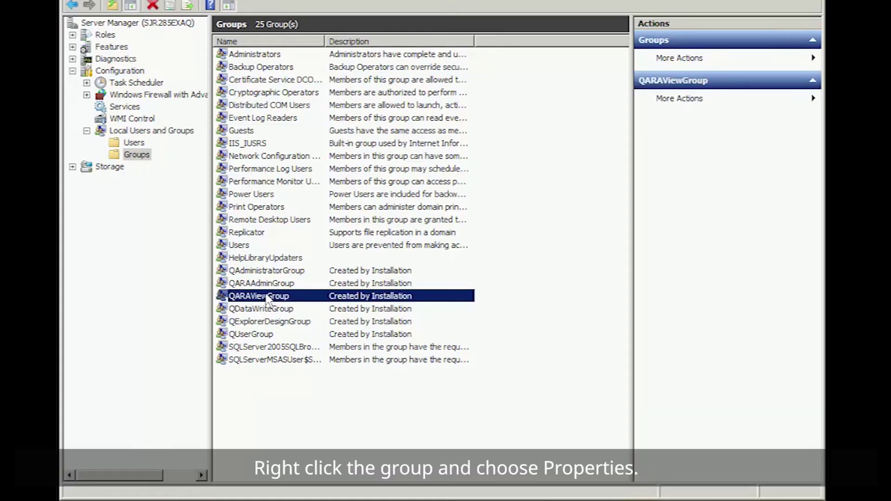
right_click(266, 297)
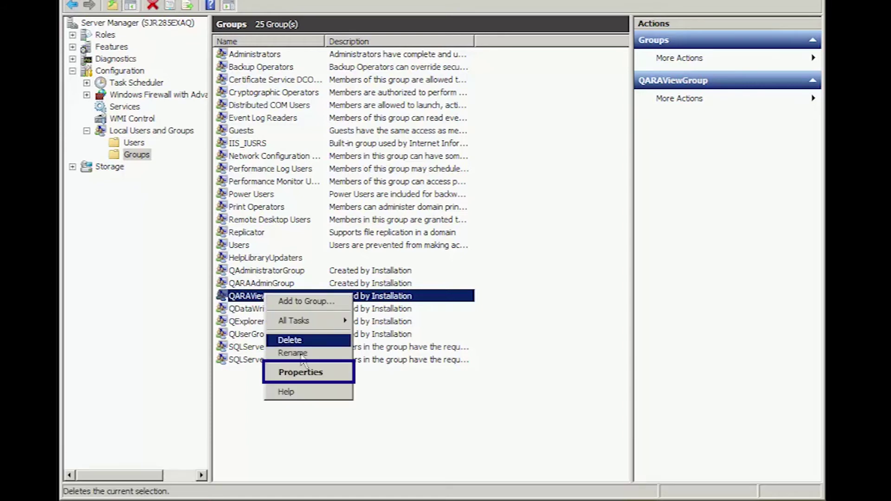
click(306, 371)
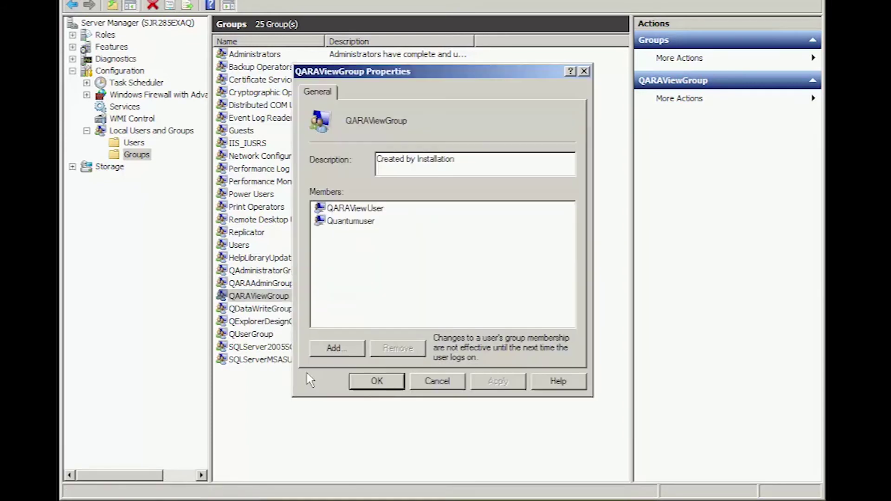
Add ARAUser1 as a member of QARAViewGroup and save the change.
click(333, 347)
text(ARAUser1)
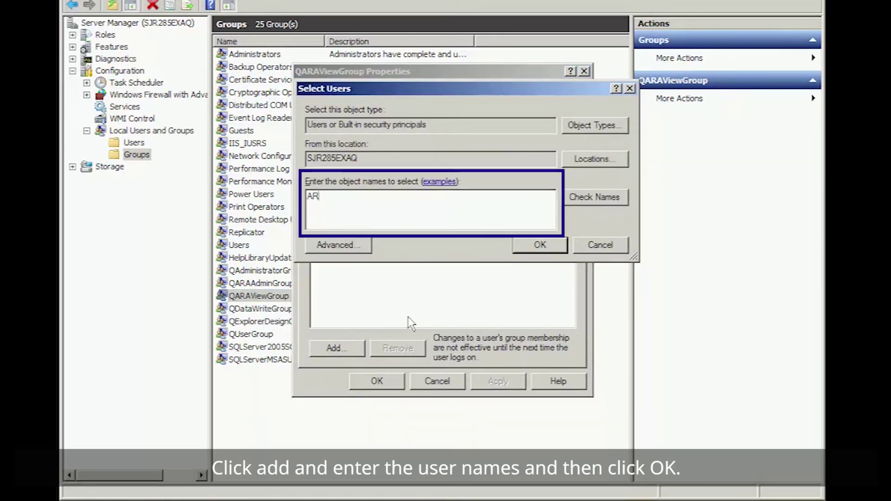
click(590, 199)
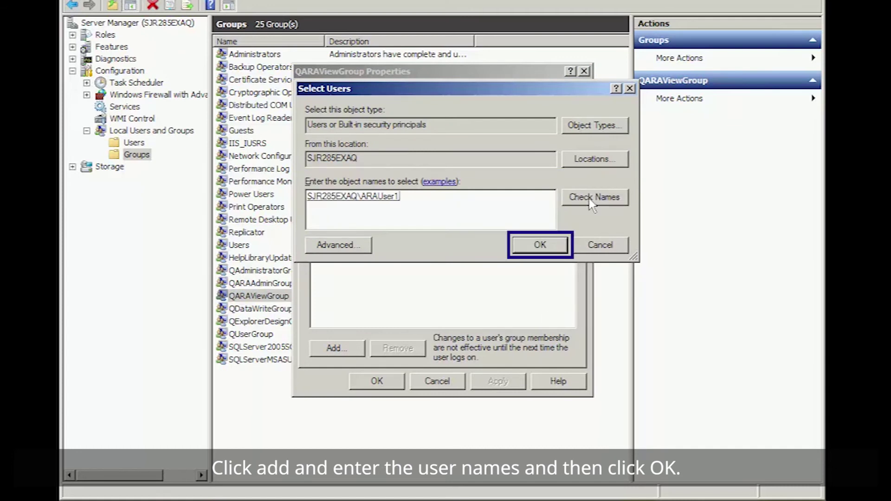
click(539, 246)
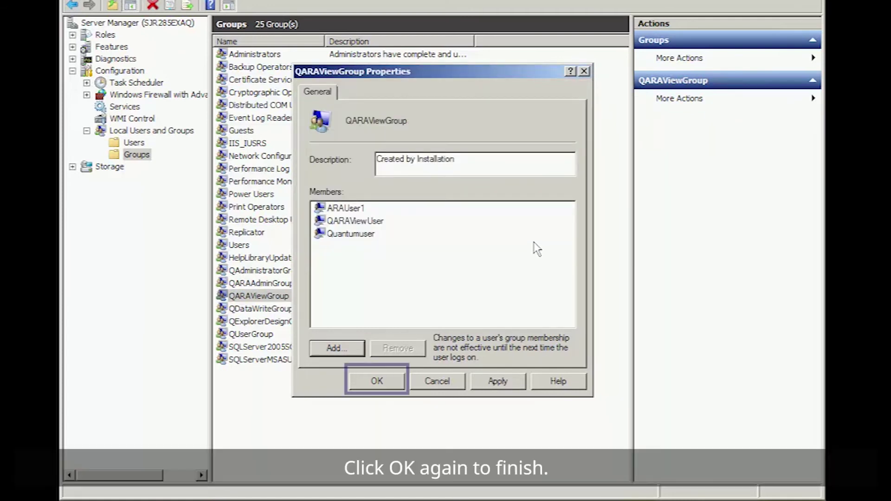
click(377, 382)
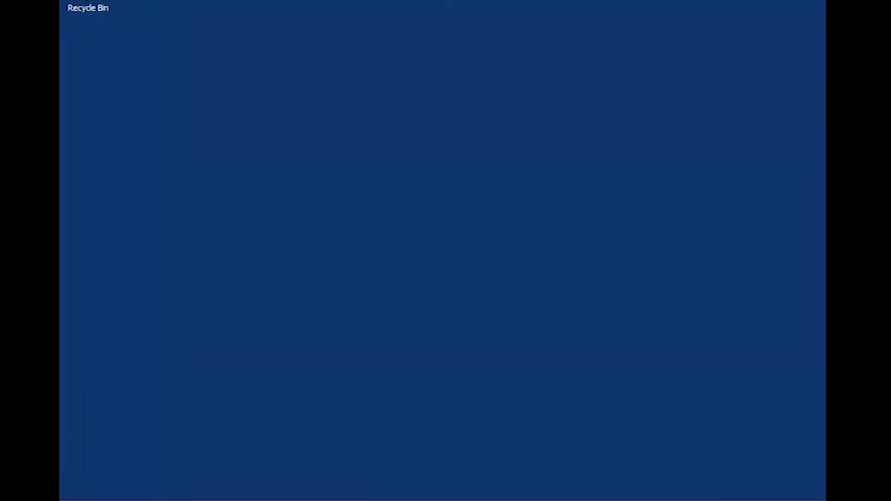
Launch Internet Explorer and browse to localhost/exaquantumara to show the ARA Dashboard.
key(super)
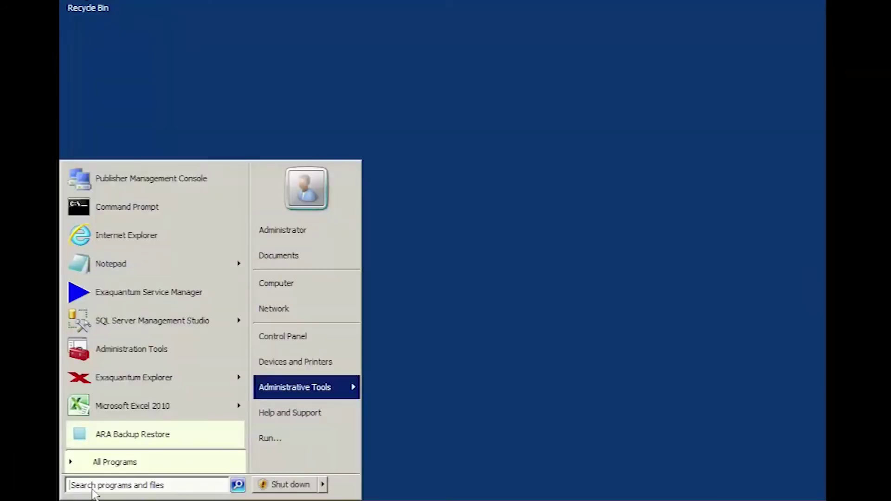
click(125, 237)
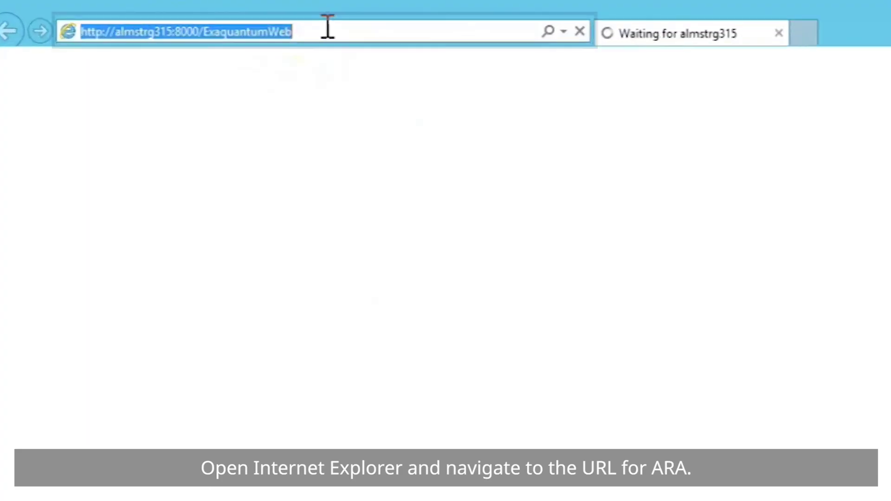
drag(323, 30, 114, 32)
text(localhost/)
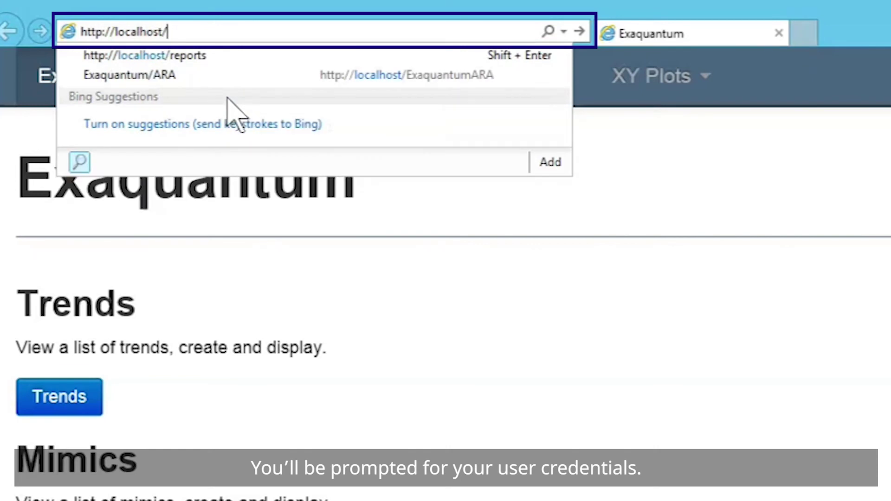
text(exaquantumara)
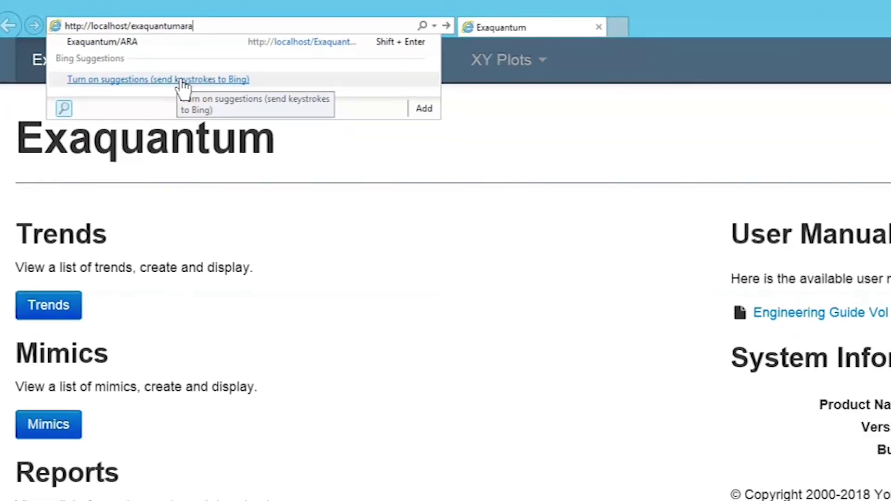
key(Return)
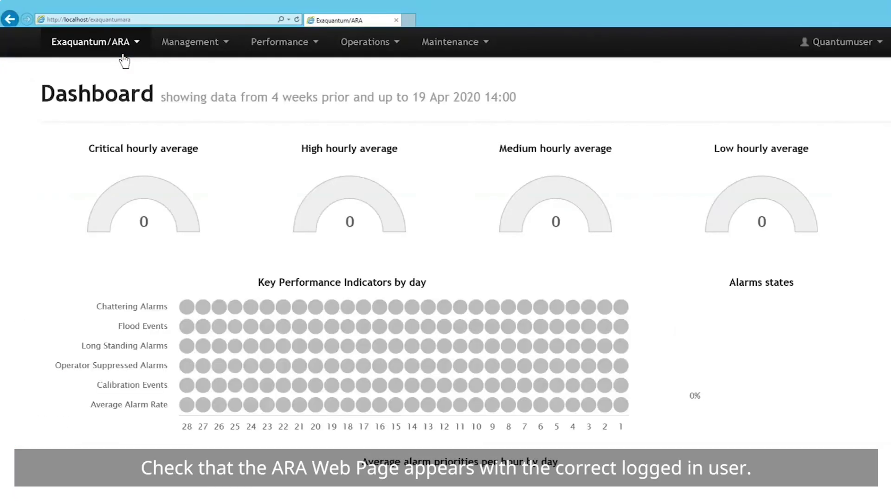